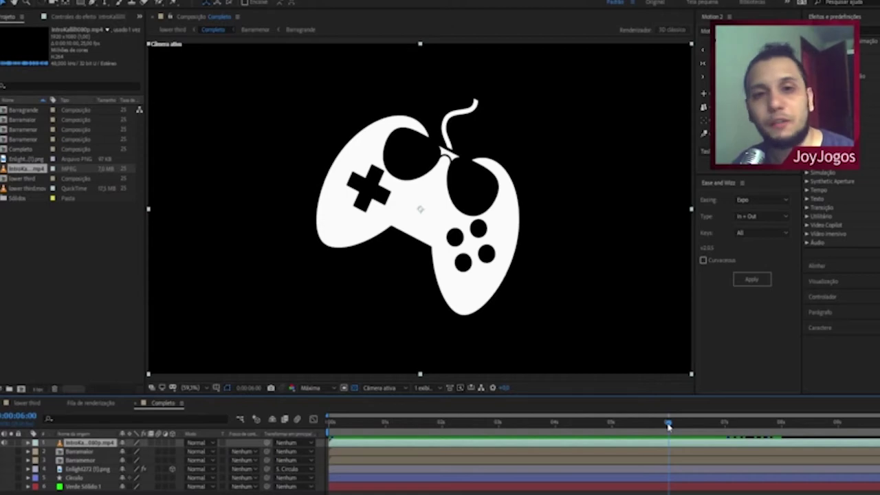
Play the logo intro clip from the start of the Completo composition, and scrub through its opening seconds.
left_click_drag(668, 426, 328, 426)
key("space")
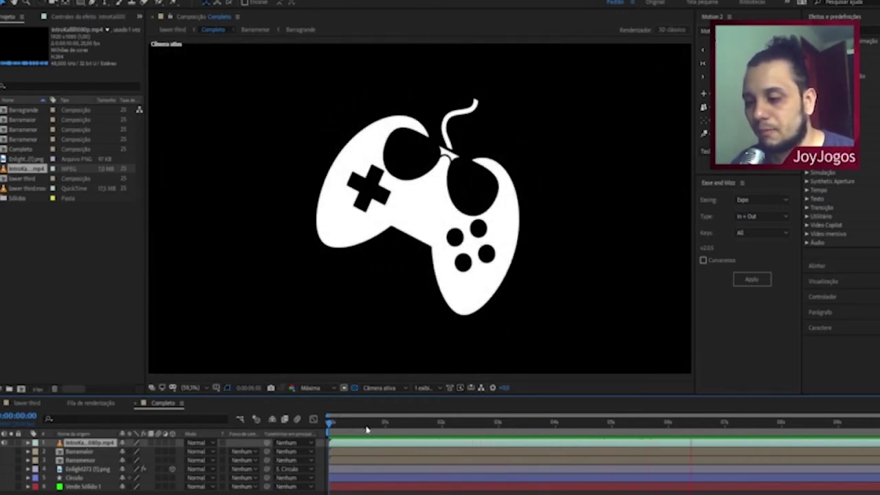
left_click(327, 431)
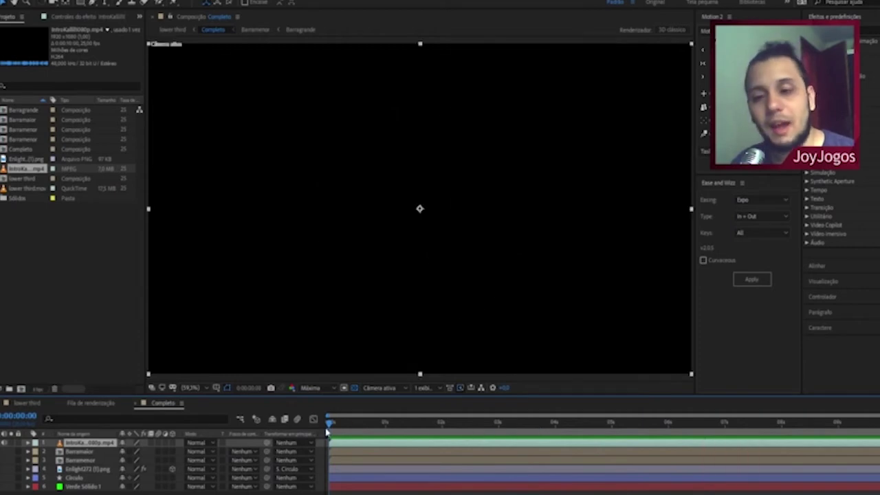
mouse_move(330, 423)
left_mouse_down()
mouse_move(519, 426)
mouse_move(318, 416)
mouse_move(361, 412)
mouse_move(347, 410)
left_mouse_up()
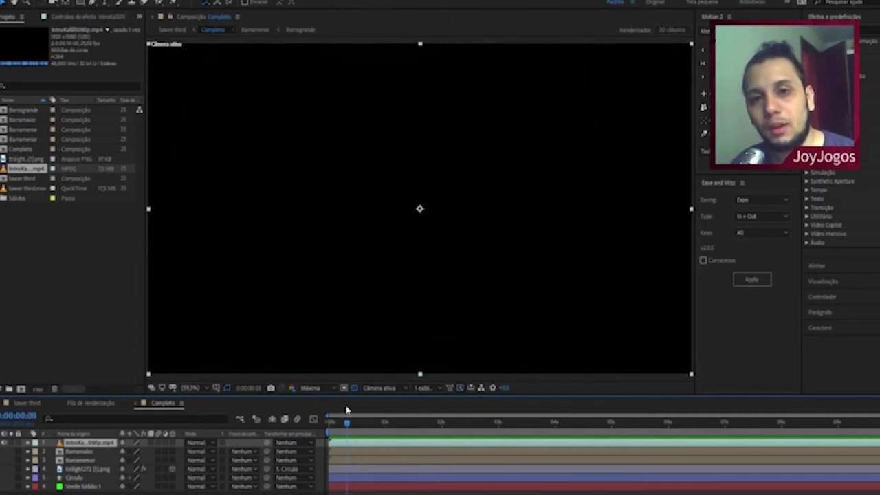
mouse_move(347, 410)
left_mouse_down()
mouse_move(439, 404)
mouse_move(418, 387)
mouse_move(449, 398)
mouse_move(342, 380)
mouse_move(413, 382)
mouse_move(462, 410)
mouse_move(553, 404)
mouse_move(530, 395)
mouse_move(545, 397)
mouse_move(502, 406)
mouse_move(493, 386)
mouse_move(525, 387)
mouse_move(451, 379)
mouse_move(557, 390)
left_mouse_up()
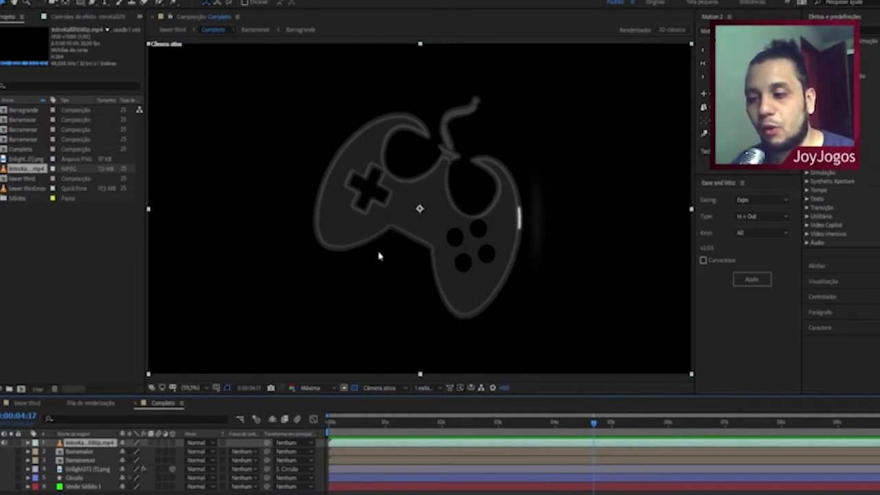
Examine frame by frame the light sweep and outline stroke crossing the controller logo between about 4:15 and 5:20.
key("Page_Up")
key("Page_Up")
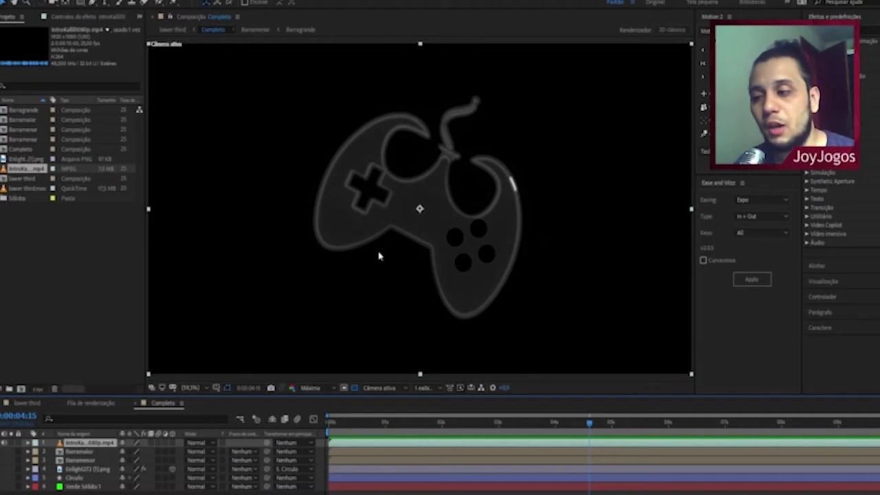
key("Page_Down")
key("Page_Down")
key("Page_Down")
key("Page_Down")
key("Page_Down")
key("Page_Down")
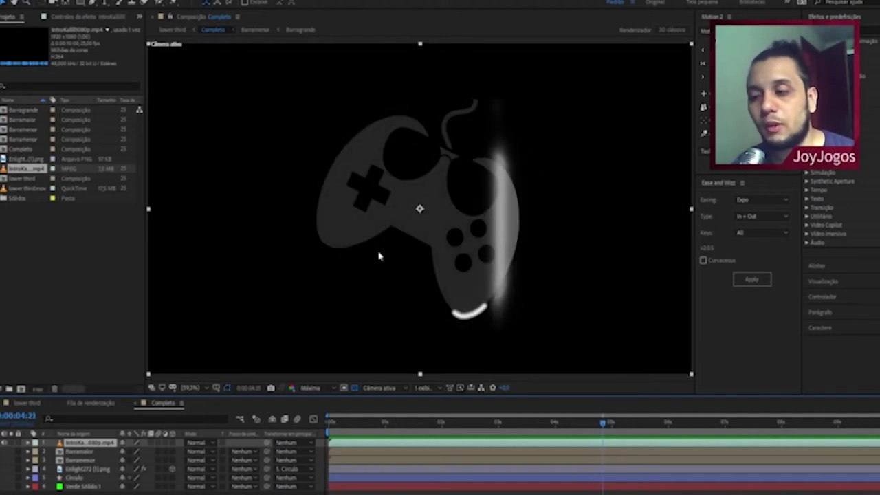
key("Page_Down")
key("Page_Down")
key("Page_Down")
key("Page_Down")
key("Page_Down")
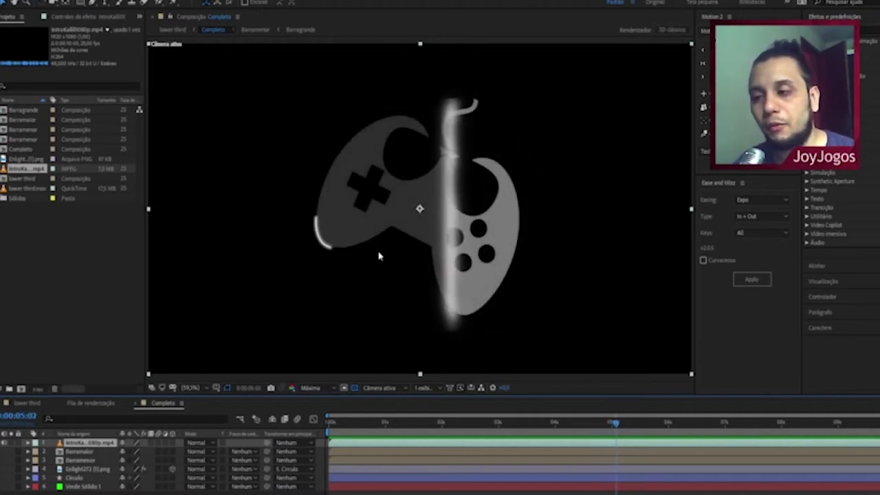
key("Page_Down")
key("Page_Down")
key("Page_Down")
key("Page_Down")
key("Page_Down")
key("Page_Down")
key("Page_Down")
key("Page_Down")
key("Page_Down")
key("Page_Down")
key("Page_Down")
key("Page_Down")
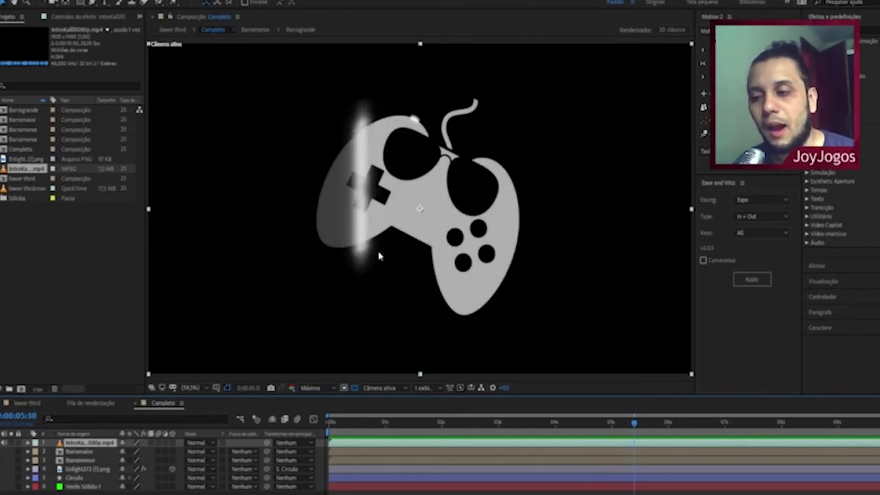
key("Page_Down")
key("Page_Down")
key("Page_Down")
key("Page_Down")
key("Page_Down")
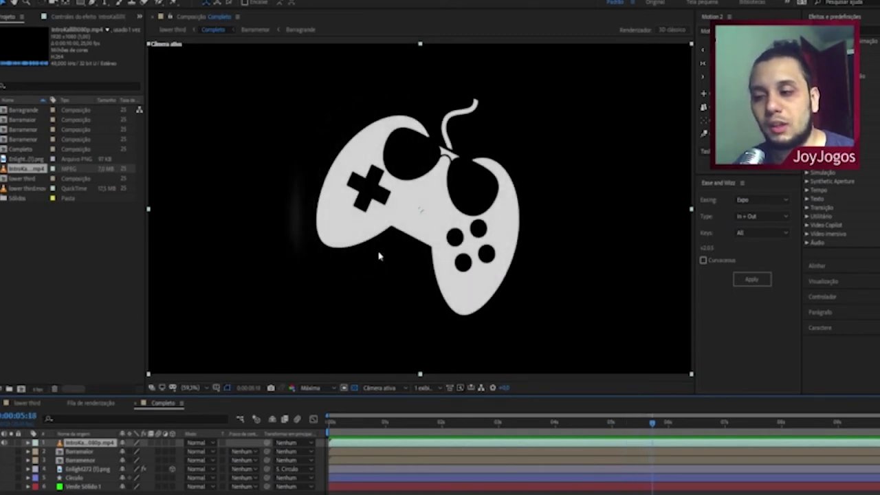
key("Page_Down")
key("Page_Down")
key("Page_Down")
key("Page_Down")
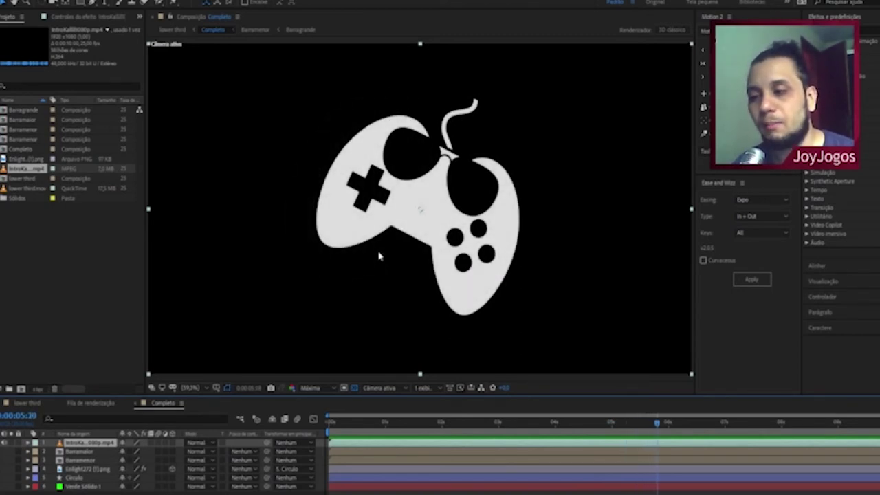
Replay the logo intro from the beginning, and inspect the light sweep from 5:10 through to 6:18.
key("Home")
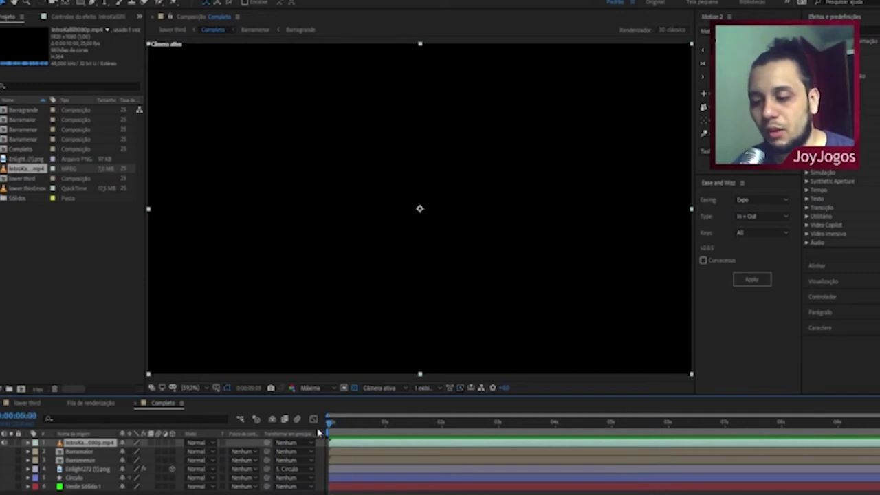
key("F2")
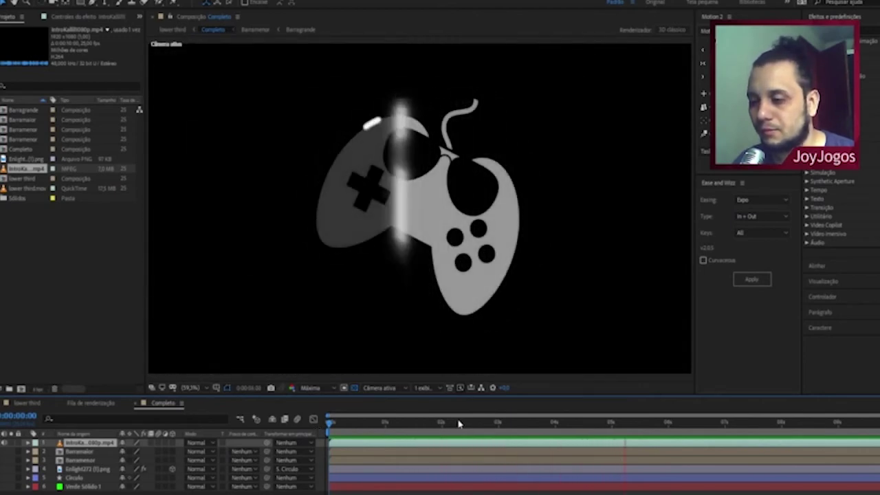
left_click(634, 424)
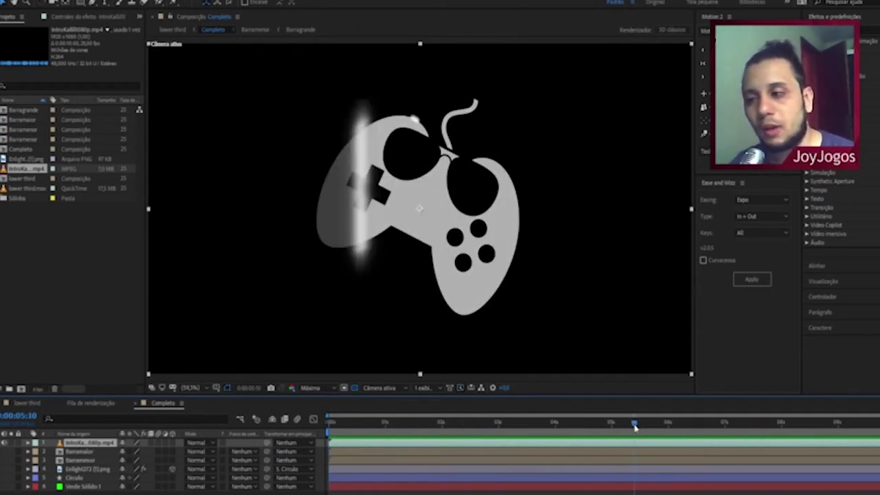
left_click_drag(634, 426, 708, 412)
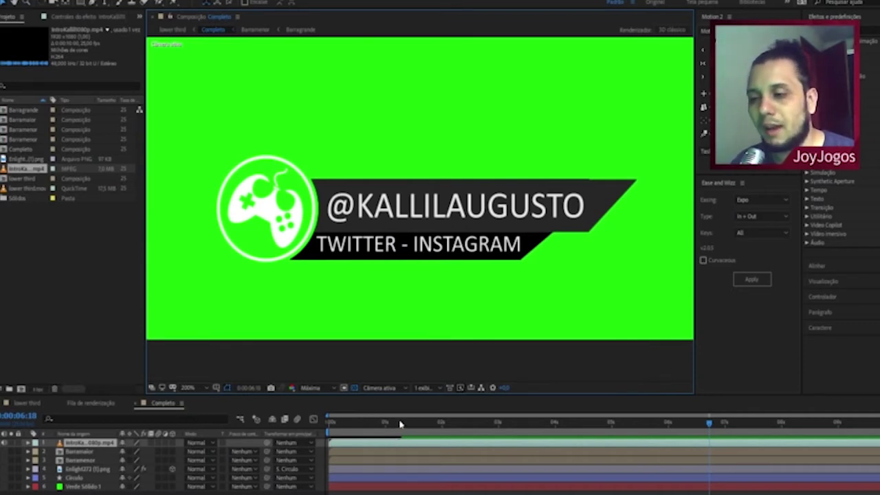
Turn the Verde Sólido 1 and Círculo layers off and on in turn to check what each contributes.
left_click(5, 486)
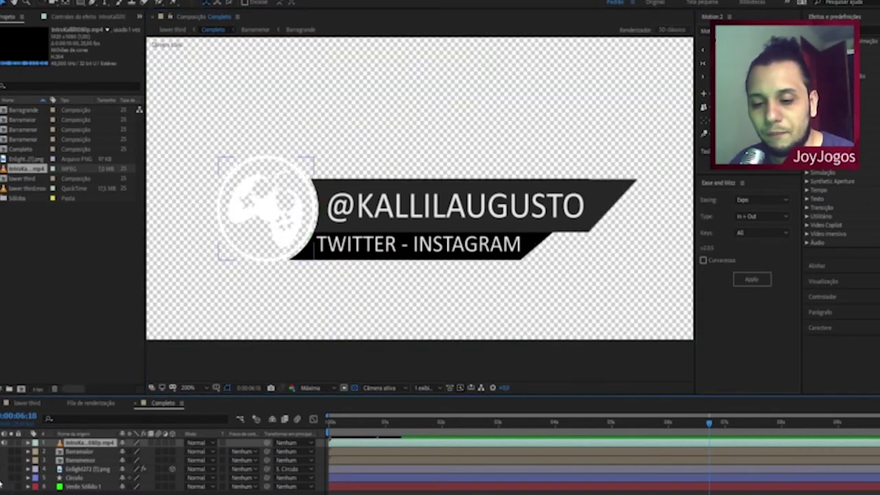
left_click(5, 486)
left_click(5, 477)
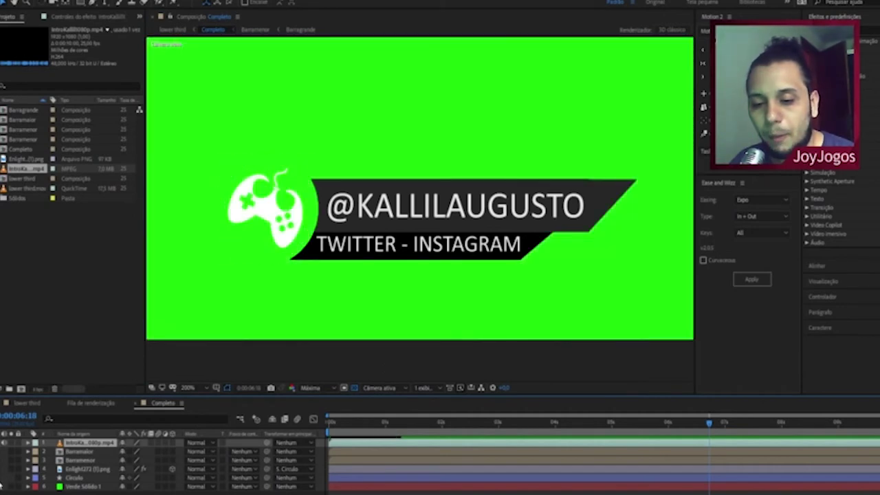
left_click(5, 476)
Hide the Enlight272 controller image layer and the Barramenor and Barramaior bar layers.
left_click(5, 469)
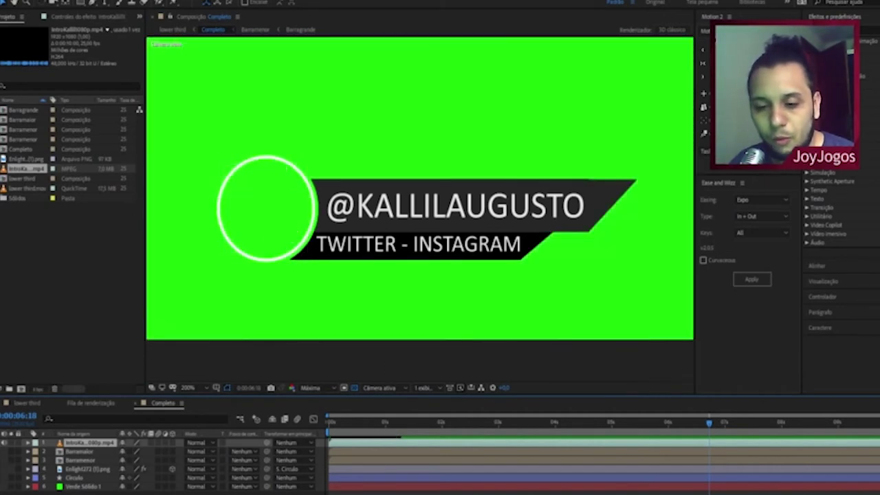
left_click(5, 459)
left_click(5, 451)
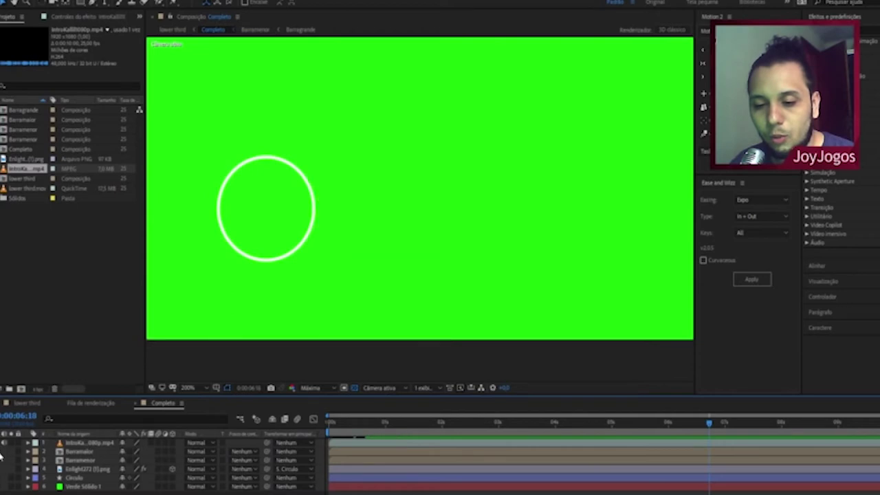
Preview the circle layer's drawing animation on its own from the start of the composition.
left_click(72, 477)
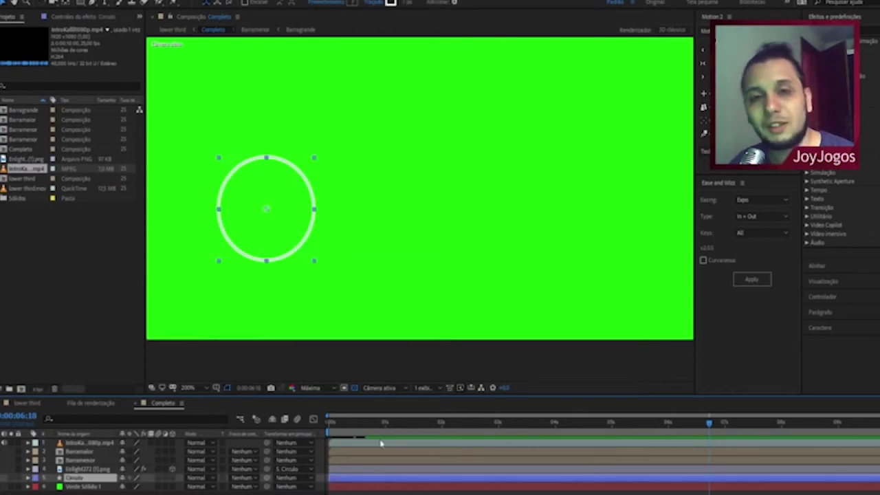
left_click_drag(369, 421, 318, 433)
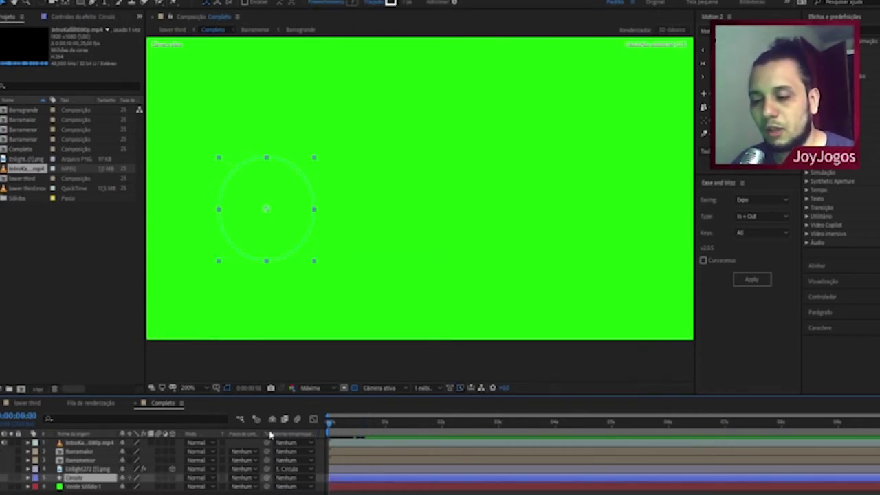
left_click(370, 352)
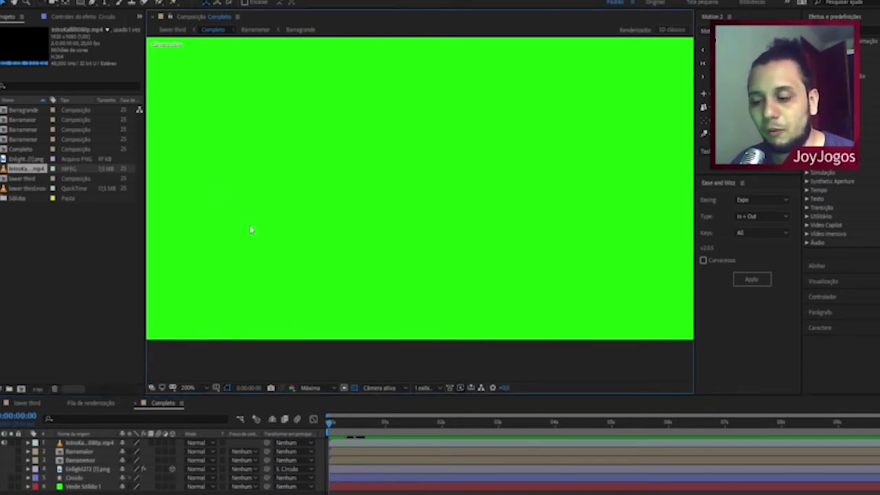
key("space")
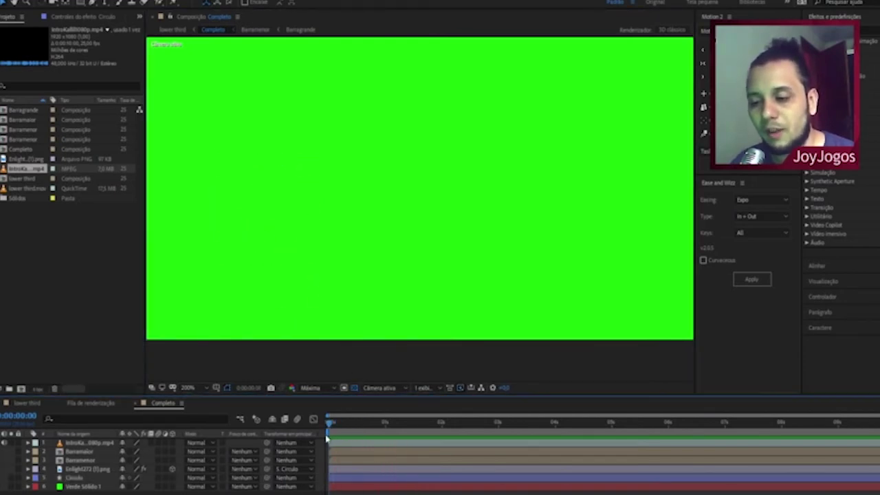
mouse_move(328, 437)
left_mouse_down()
mouse_move(381, 434)
mouse_move(296, 419)
left_mouse_up()
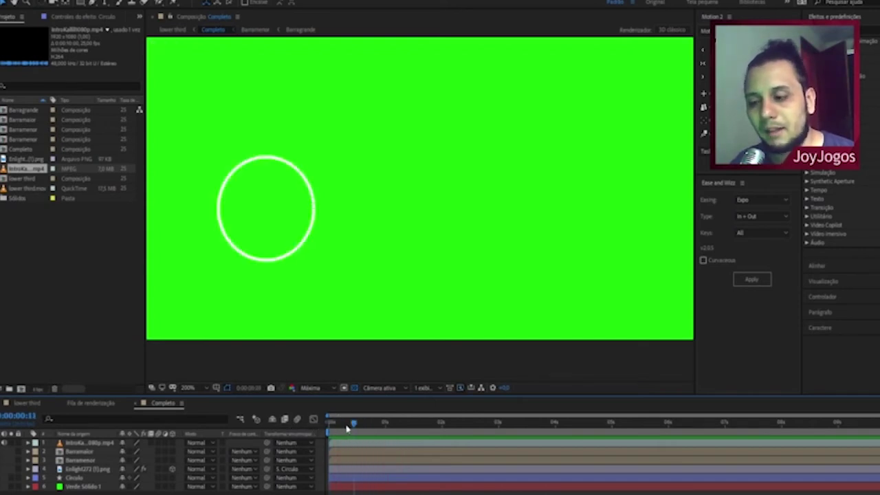
mouse_move(329, 424)
left_mouse_down()
mouse_move(357, 425)
mouse_move(324, 422)
mouse_move(353, 424)
mouse_move(345, 425)
mouse_move(350, 440)
mouse_move(294, 432)
left_mouse_up()
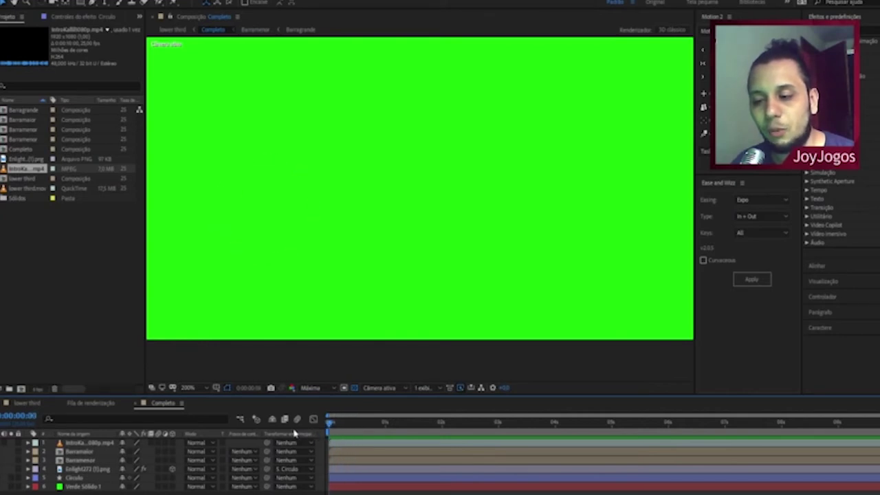
Examine frame by frame how the circle's stroke draws itself over the first 15 frames.
key("Page_Down")
key("Page_Down")
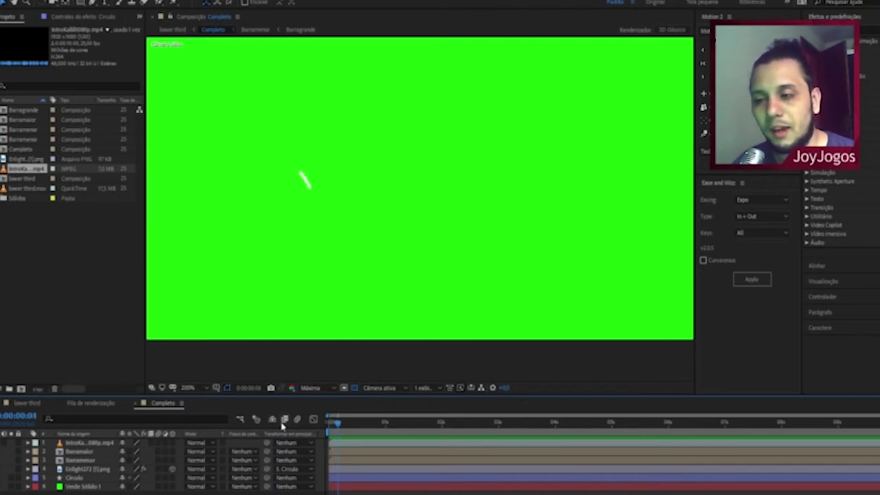
key("Page_Down")
key("Page_Down")
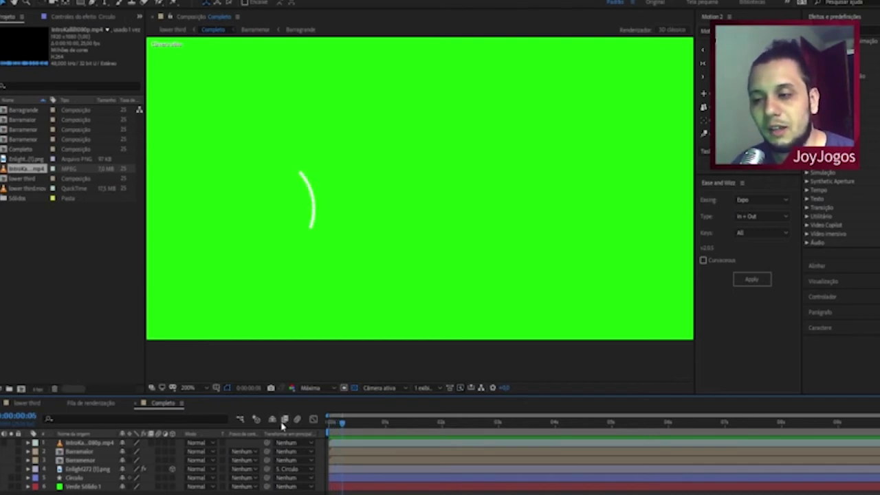
key("Page_Down")
key("Page_Down")
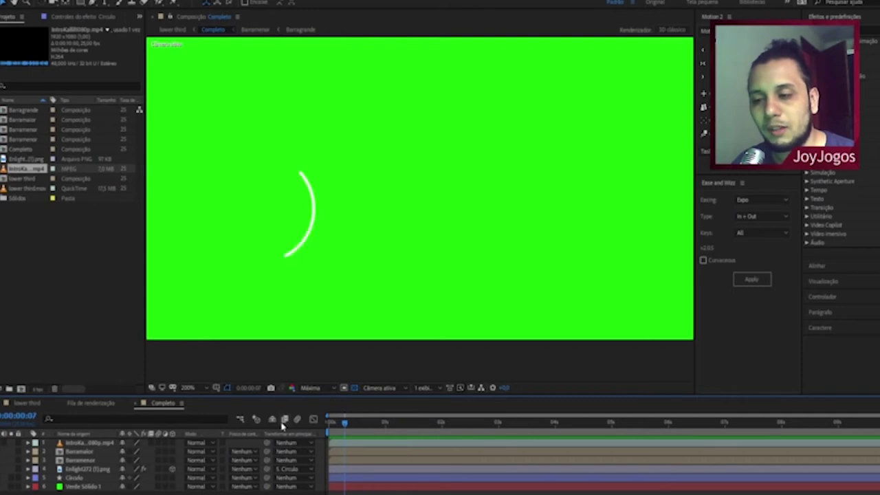
key("Page_Down")
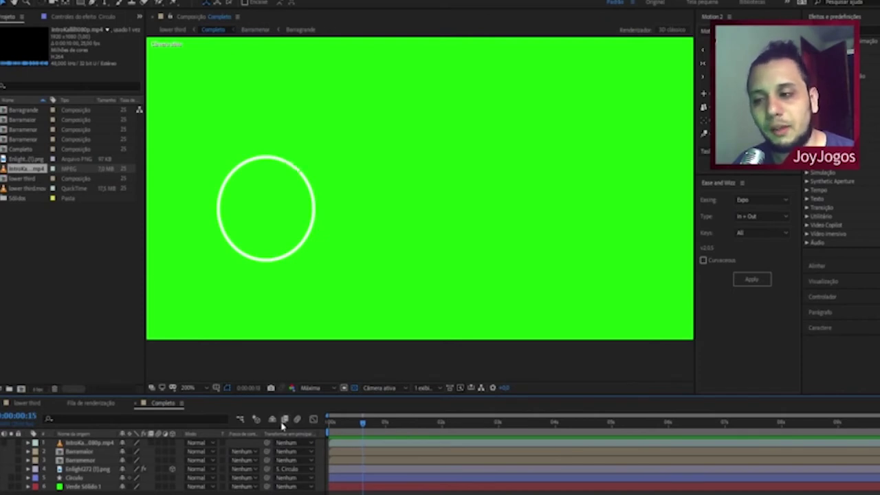
Select the Enlight272 controller image layer and preview its entrance animation over the first second.
left_click_drag(352, 426, 323, 426)
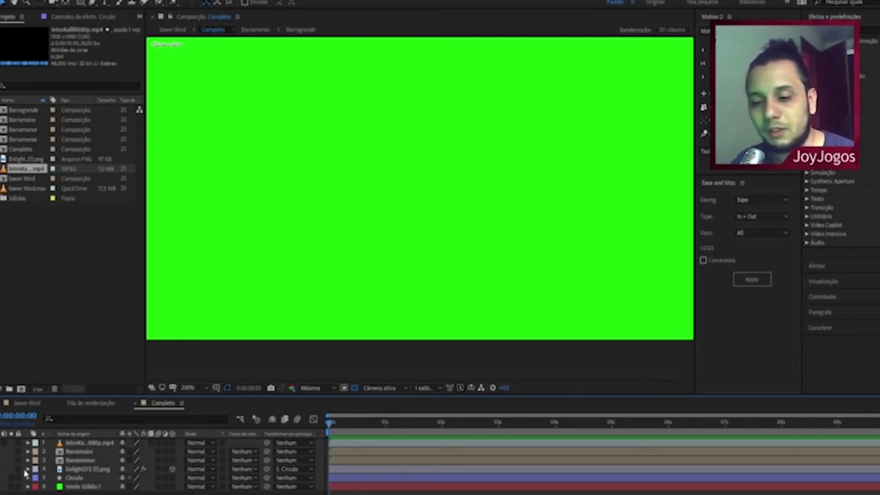
left_click(90, 468)
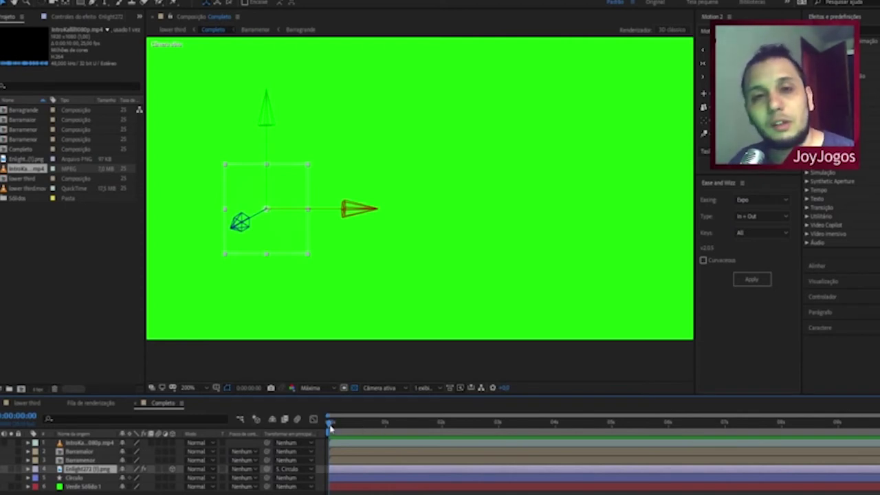
left_click_drag(329, 428, 385, 421)
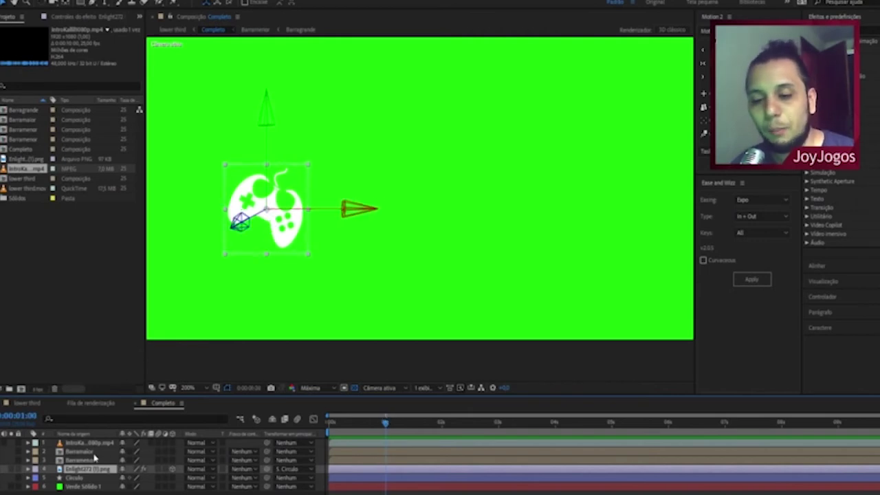
left_click(384, 422)
left_click_drag(383, 422, 275, 422)
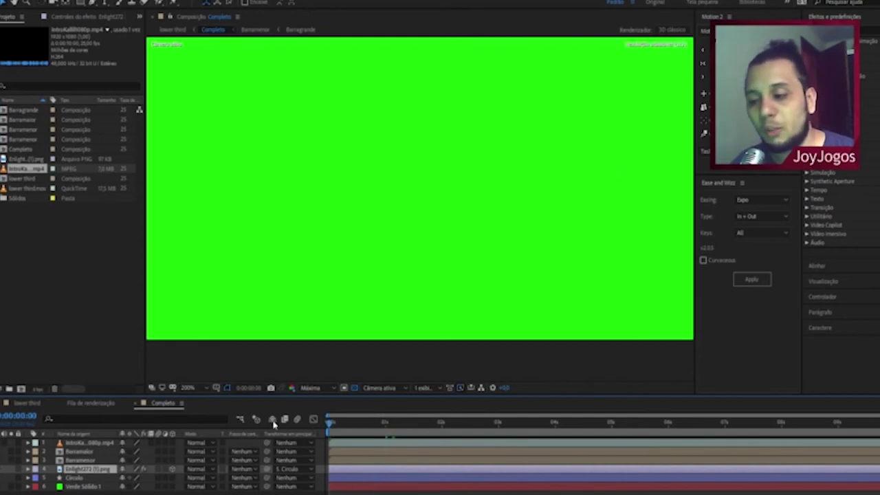
key("space")
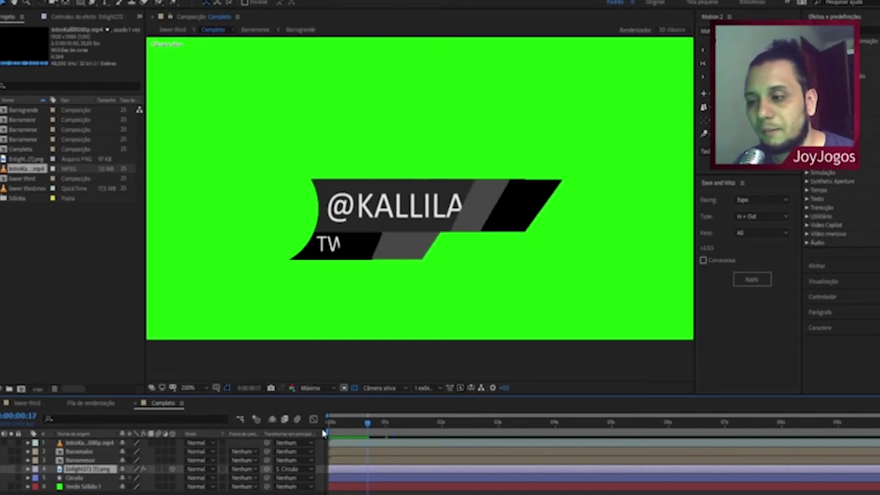
Review the reveal of the two text bars around frame 16, and play it on past one second.
key("Page_Up")
key("Page_Up")
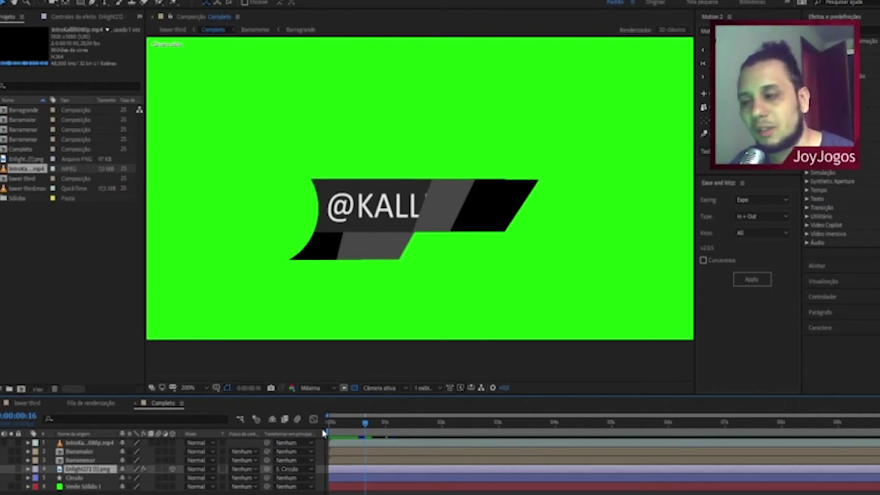
key("space")
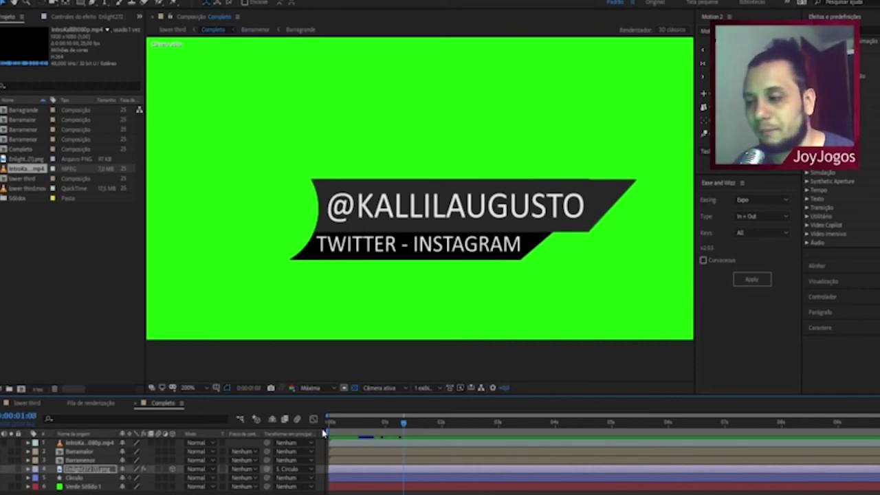
Preview the lower third animation from the start of the composition and return to frame 0.
left_click_drag(404, 423, 330, 424)
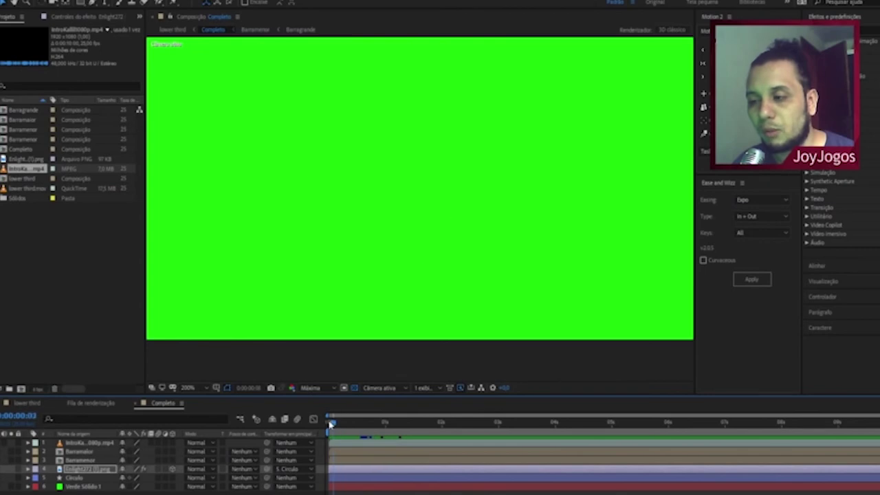
key("space")
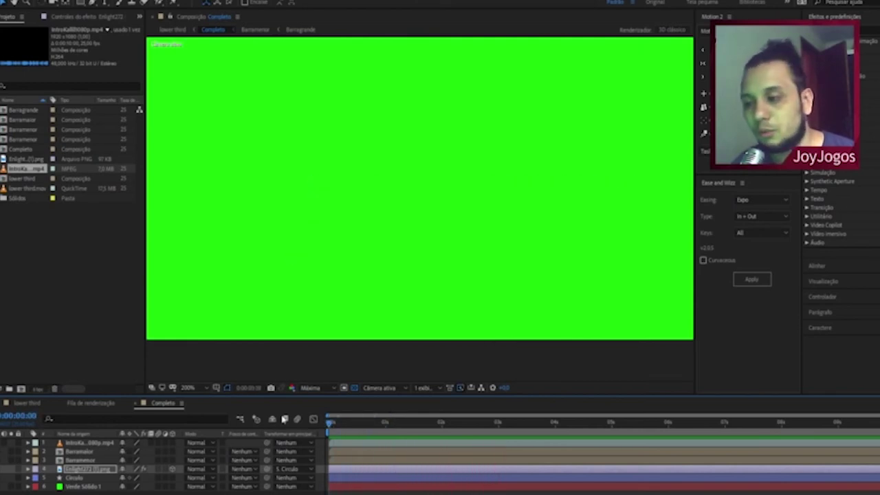
left_click(327, 420)
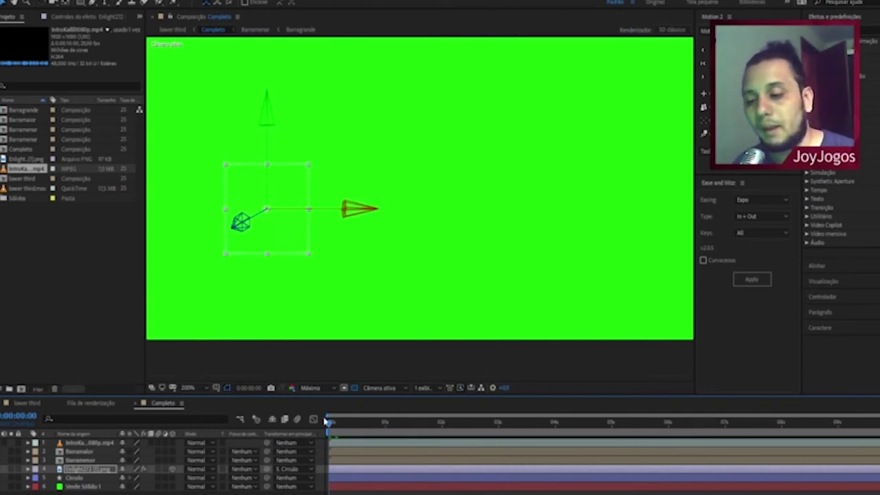
Examine frame by frame how the controller image rotates into view while the circle draws itself over the first 11 frames.
key("Page_Down")
key("Page_Down")
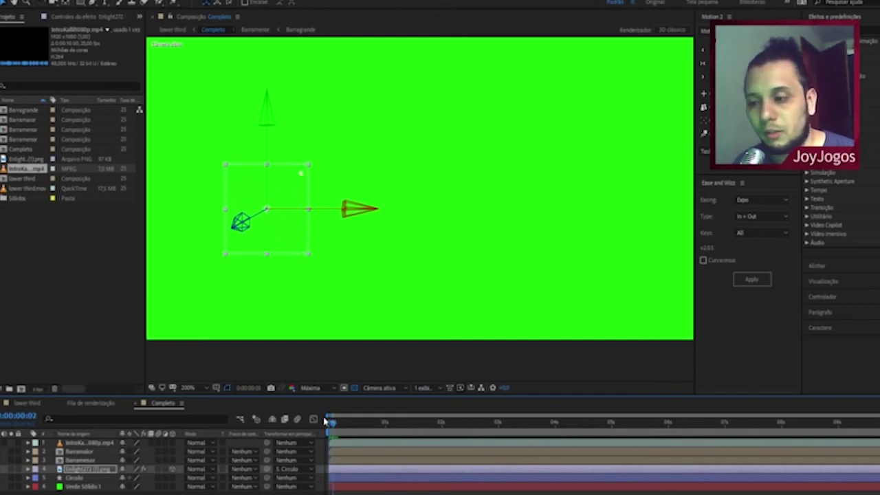
key("Page_Down")
key("Page_Down")
key("Page_Down")
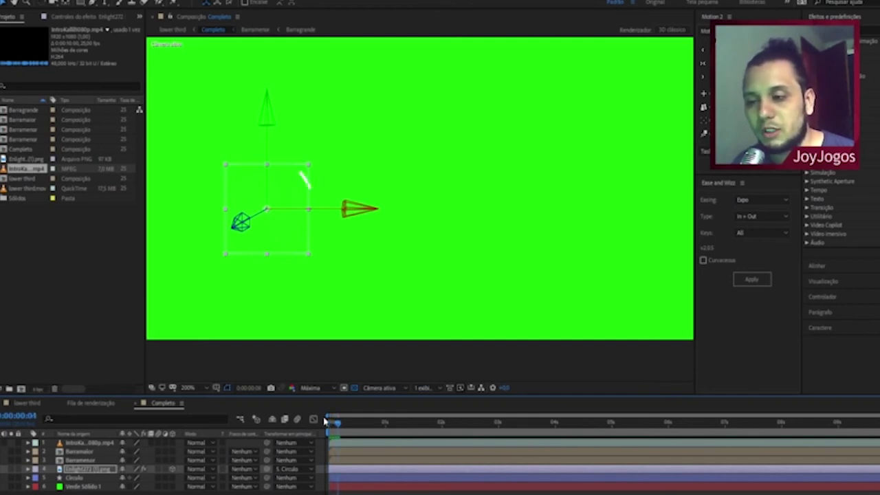
key("Page_Down")
key("Page_Down")
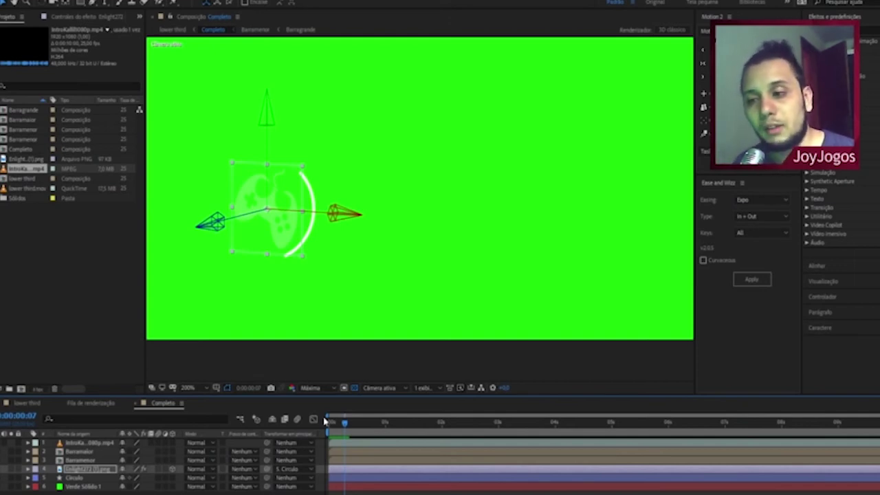
key("Page_Up")
key("Page_Down")
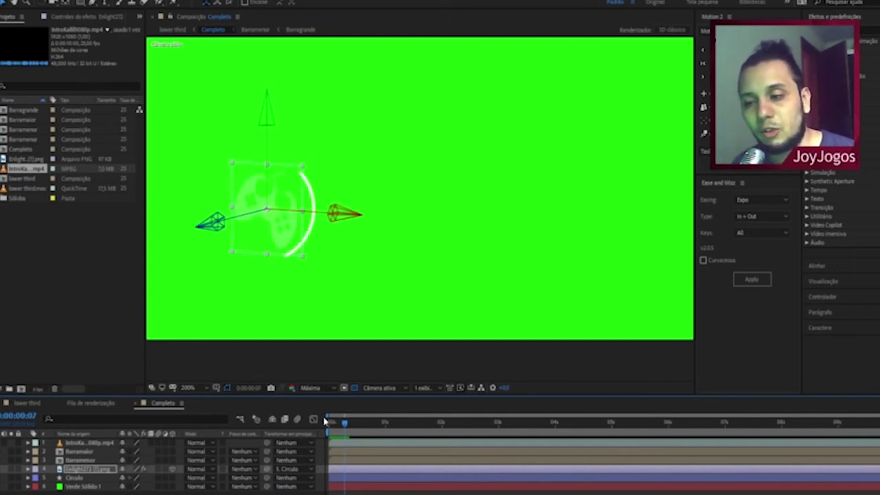
key("Page_Down")
key("Page_Down")
key("Page_Down")
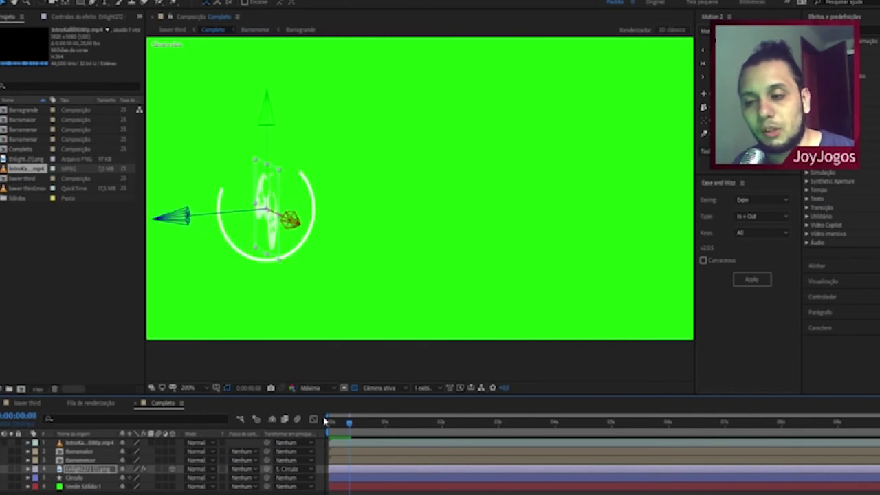
key("Page_Down")
key("Page_Down")
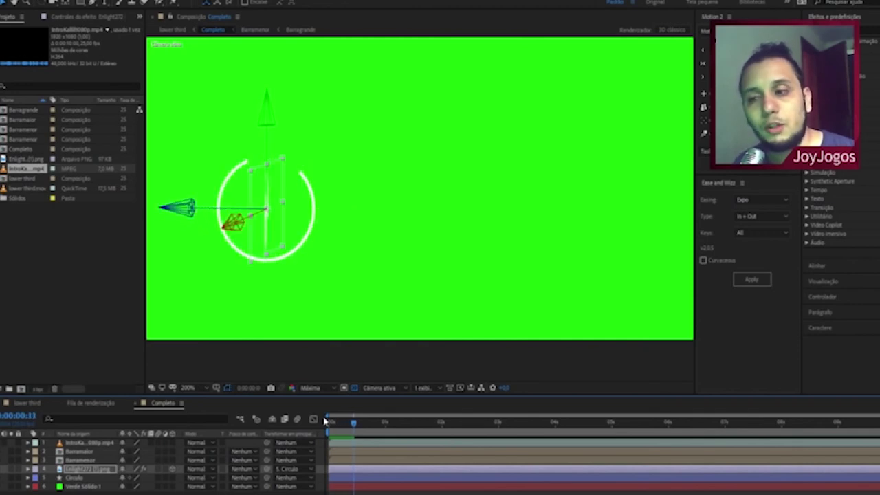
Examine frame by frame how the two bars and their texts are revealed beside the rotating controller, up to 1:03.
key("Page_Down")
key("Page_Down")
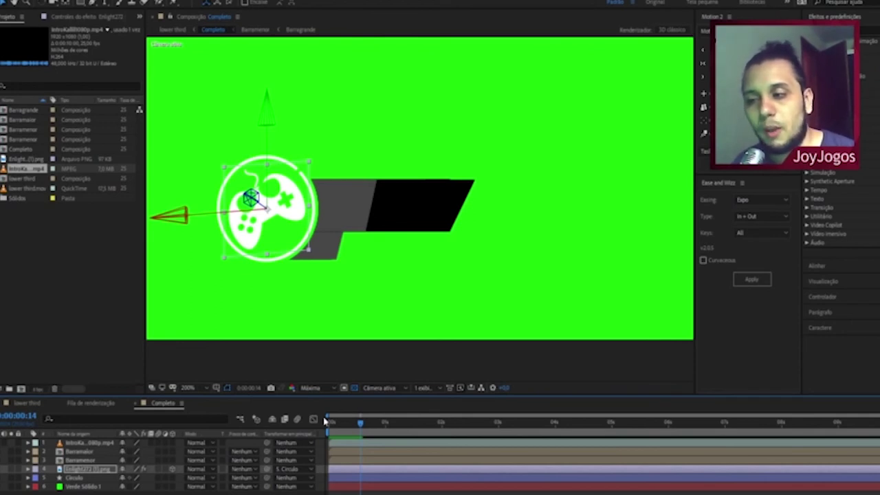
key("Page_Down")
key("Page_Down")
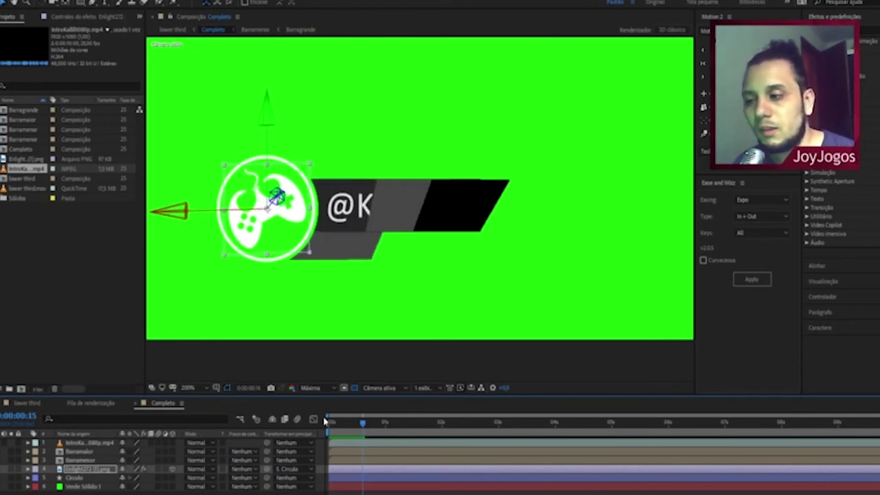
key("Page_Down")
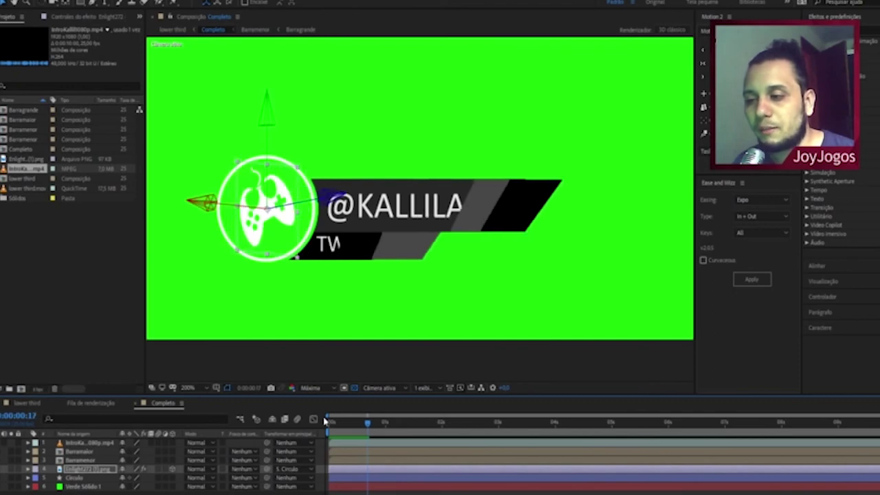
key("Page_Down")
key("Page_Down")
key("Page_Down")
key("Page_Down")
key("Page_Down")
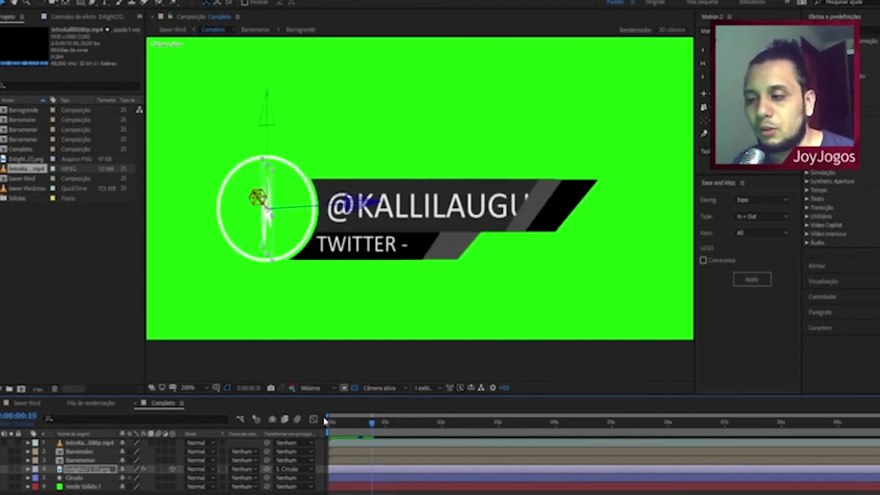
key("Page_Down")
key("Page_Down")
key("Page_Down")
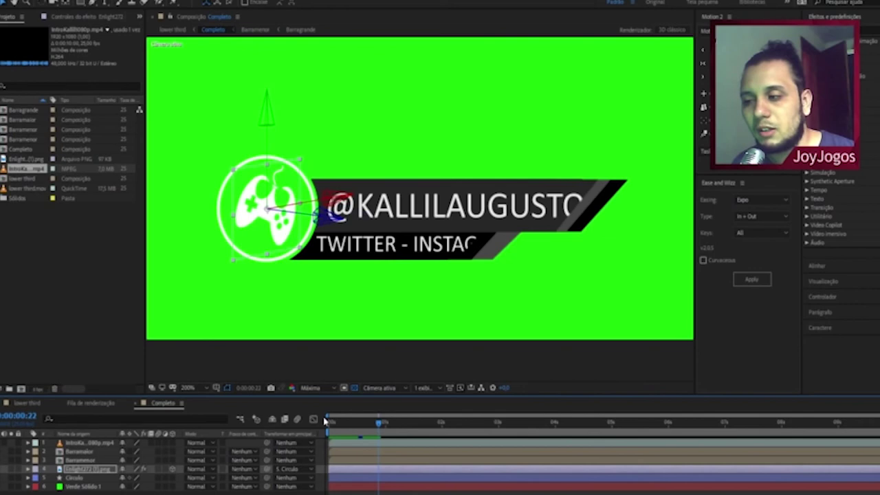
key("Page_Down")
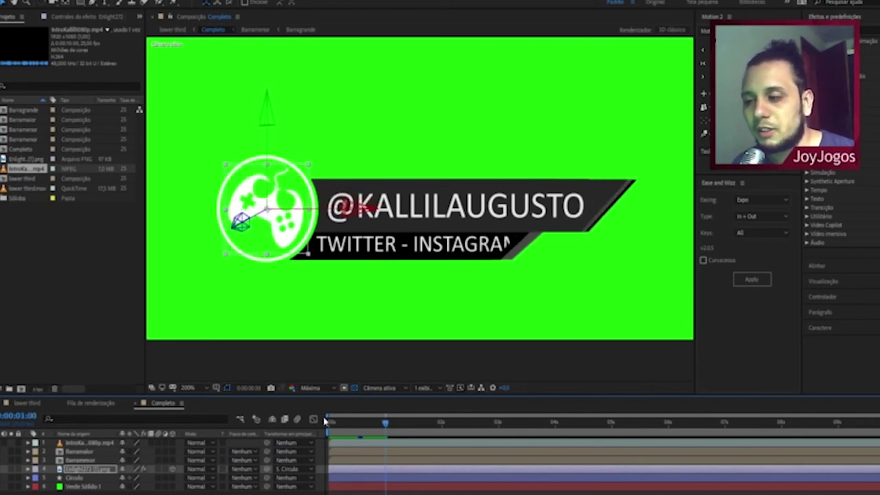
key("Page_Down")
key("Page_Down")
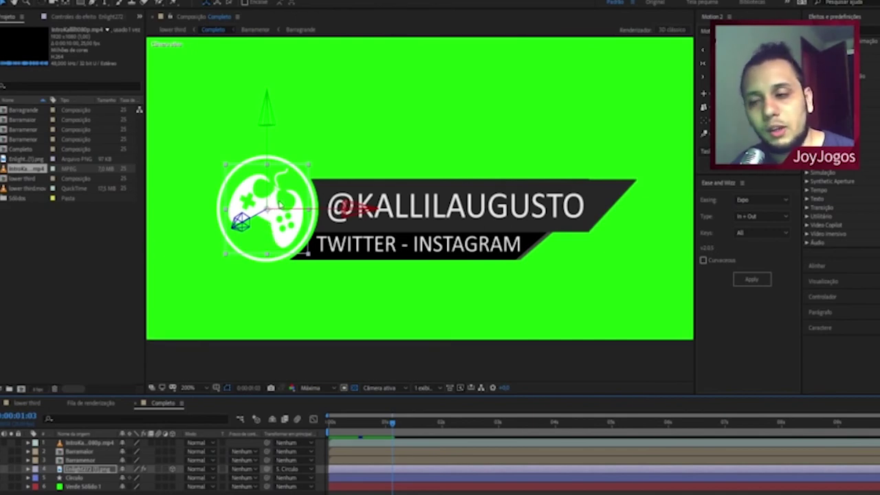
Play the animation on past 1:03, and step backward frame by frame to frame 24 to review the reveal in reverse.
key("space")
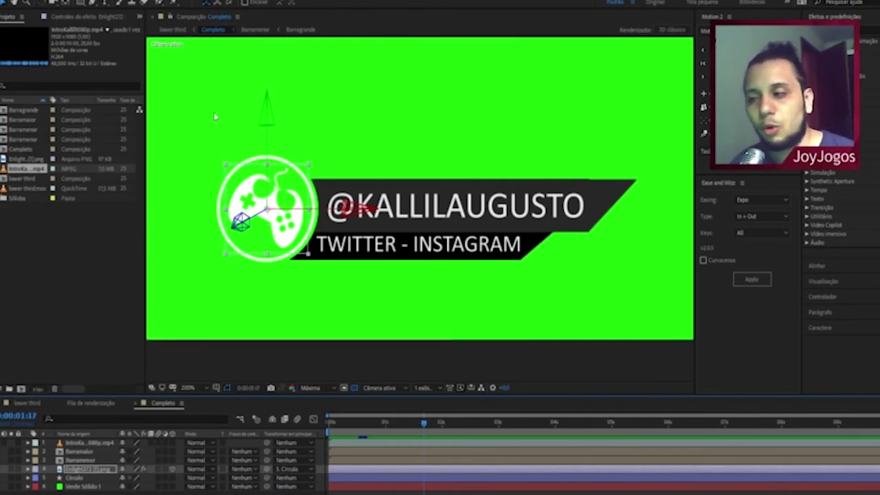
key("Page_Up")
key("Page_Up")
key("Page_Up")
key("Page_Up")
key("Page_Up")
key("Page_Up")
key("Page_Up")
key("Page_Up")
key("Page_Up")
key("Page_Up")
key("Page_Up")
key("Page_Up")
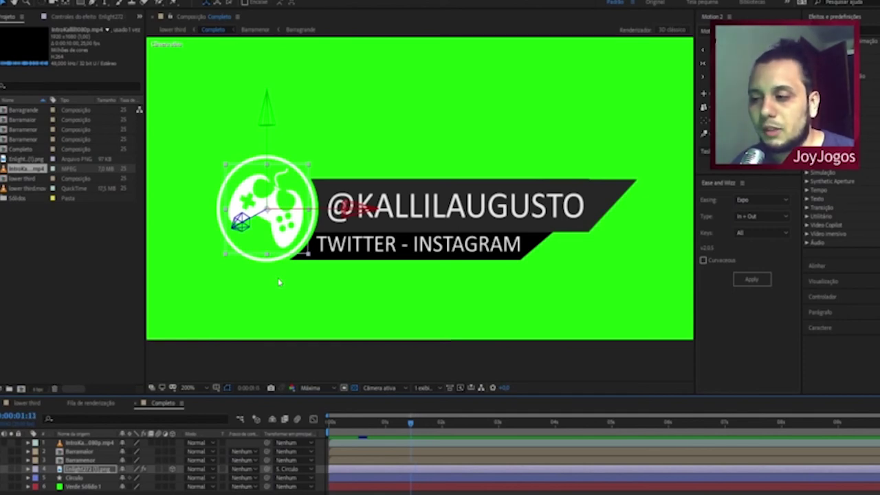
key("Page_Up")
key("Page_Up")
key("Page_Up")
key("Page_Up")
key("Page_Up")
key("Page_Up")
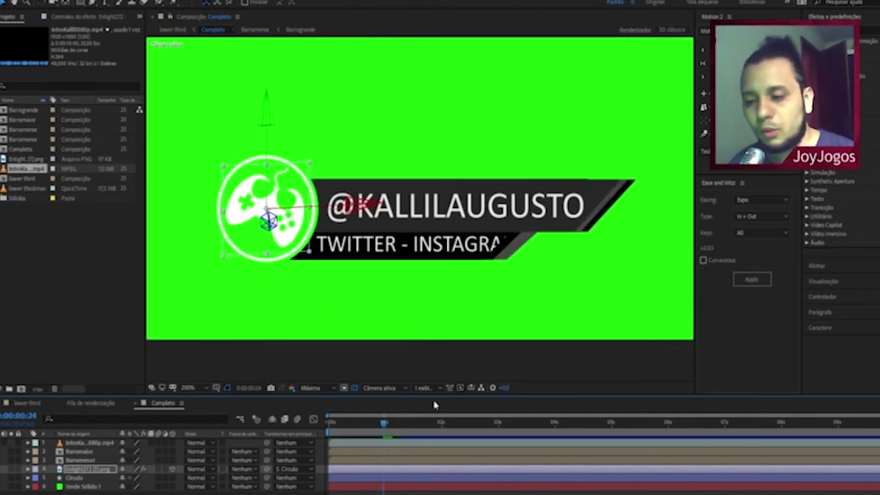
Inspect the controller image's rotation inside the circle up close at frame 20.
left_click_drag(386, 425, 375, 425)
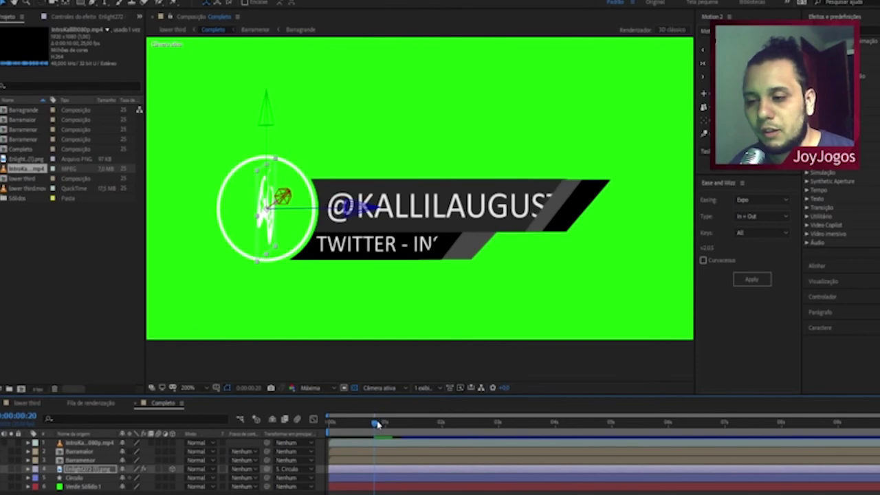
scroll(287, 249, "up", 2)
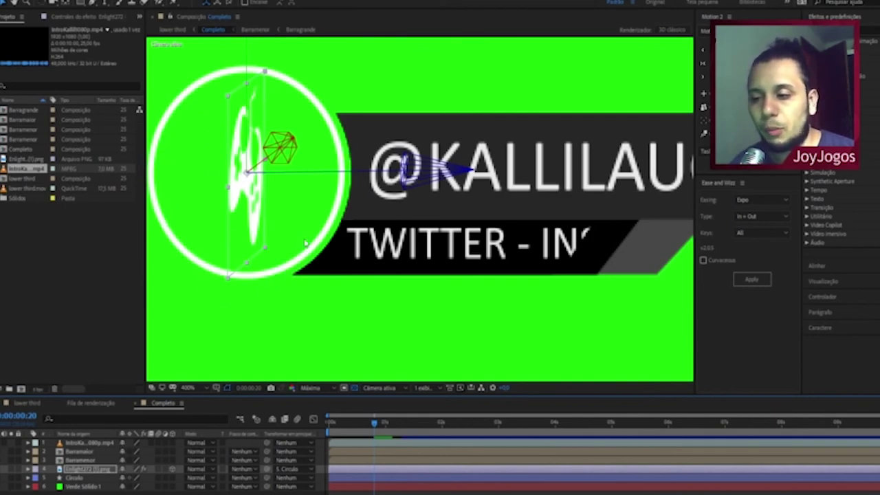
scroll(319, 180, "down", 2)
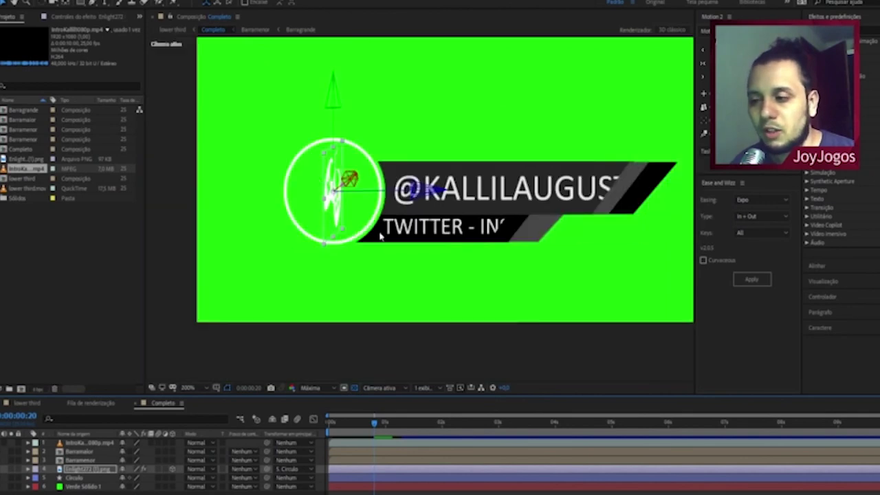
Check the complete lower third at 2:17, scrub the bar reveal from frame 16 to 1:09, and preview it on to 1:17.
left_click_drag(389, 423, 480, 422)
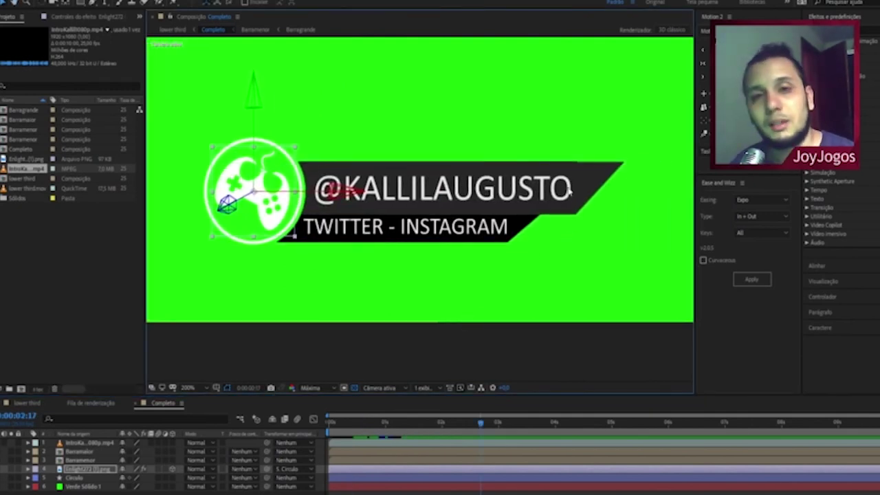
left_click(365, 422)
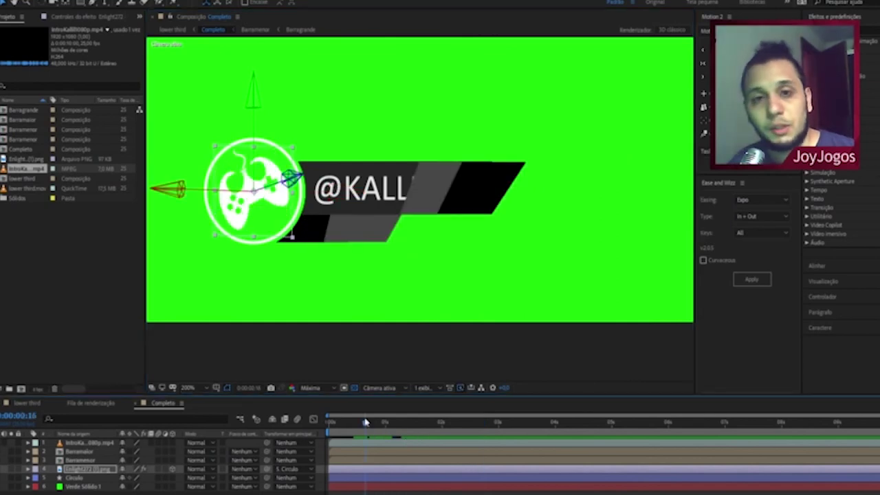
left_click_drag(365, 422, 405, 423)
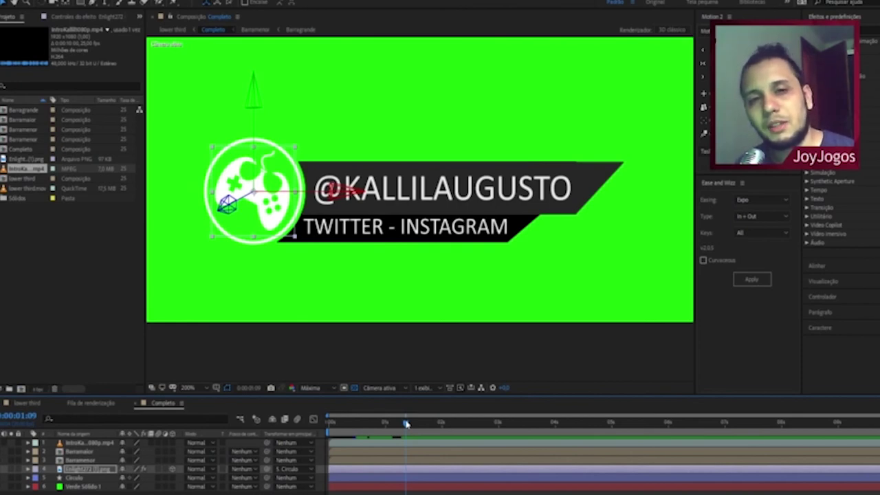
key("space")
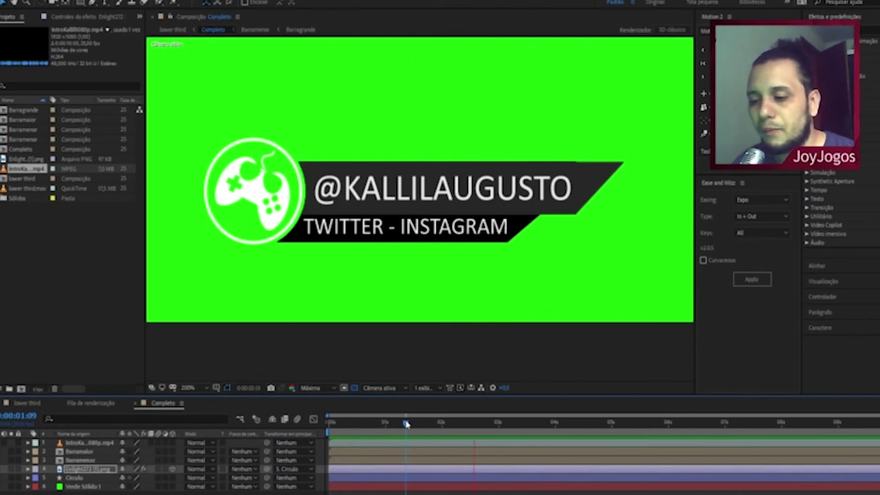
left_click_drag(405, 424, 423, 425)
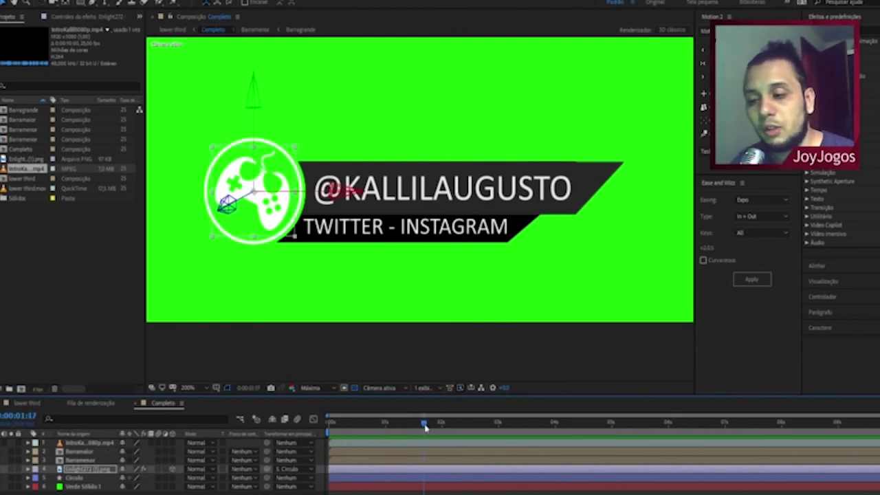